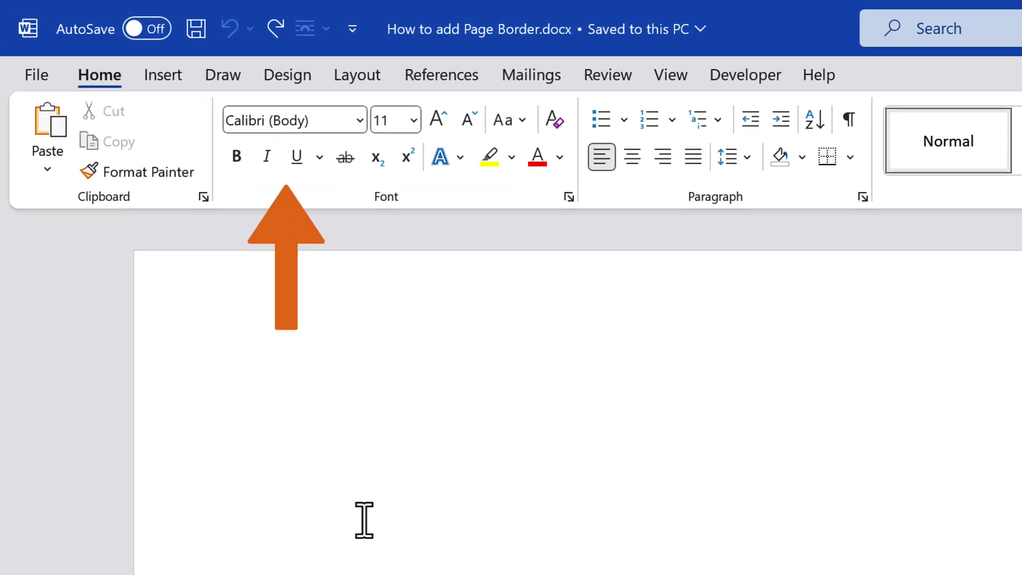
Open the Page Borders settings from the Design tab's Page Background group
click(280, 86)
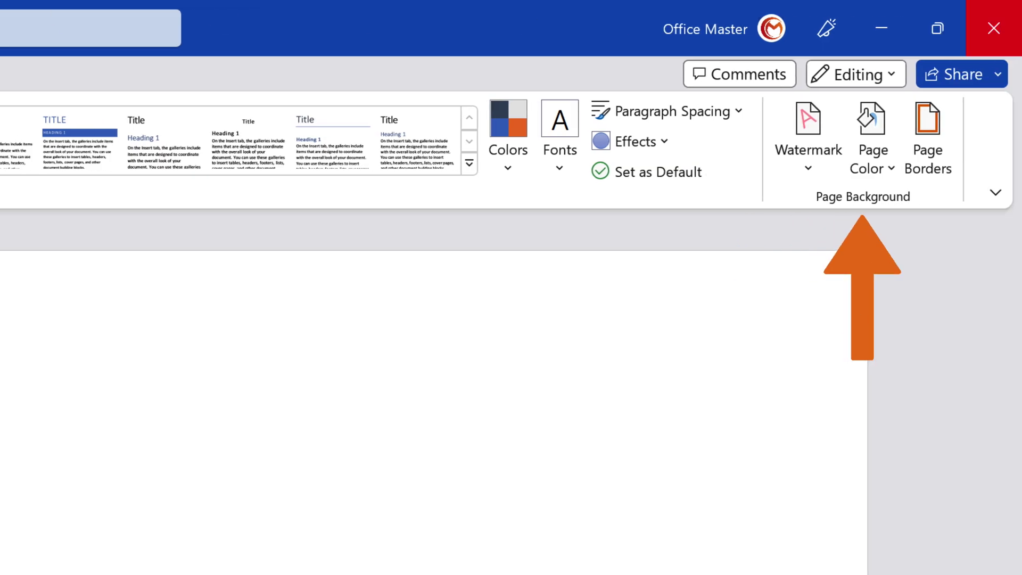
click(930, 149)
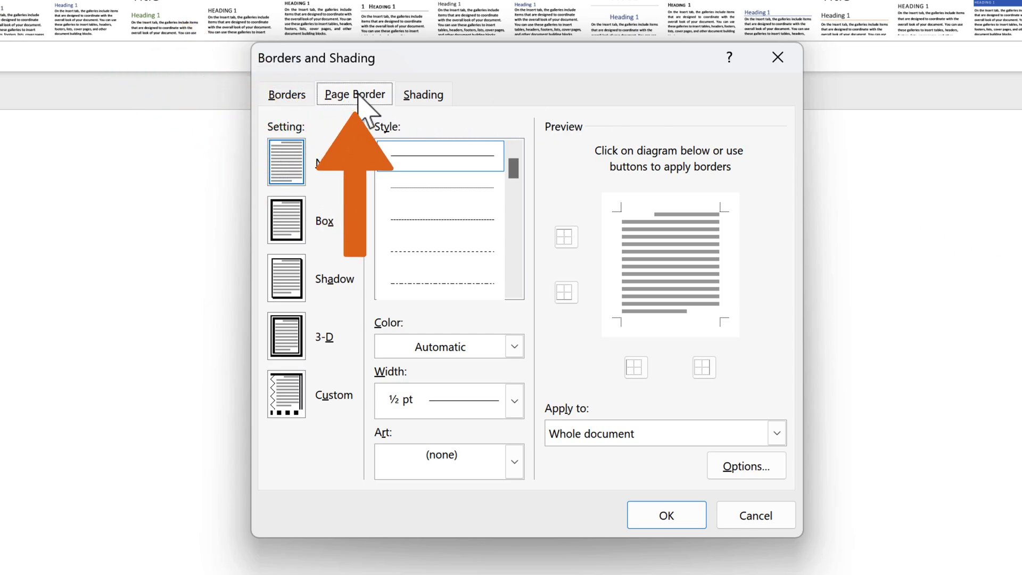
Choose a Box page border in blue with 6 pt width
click(293, 232)
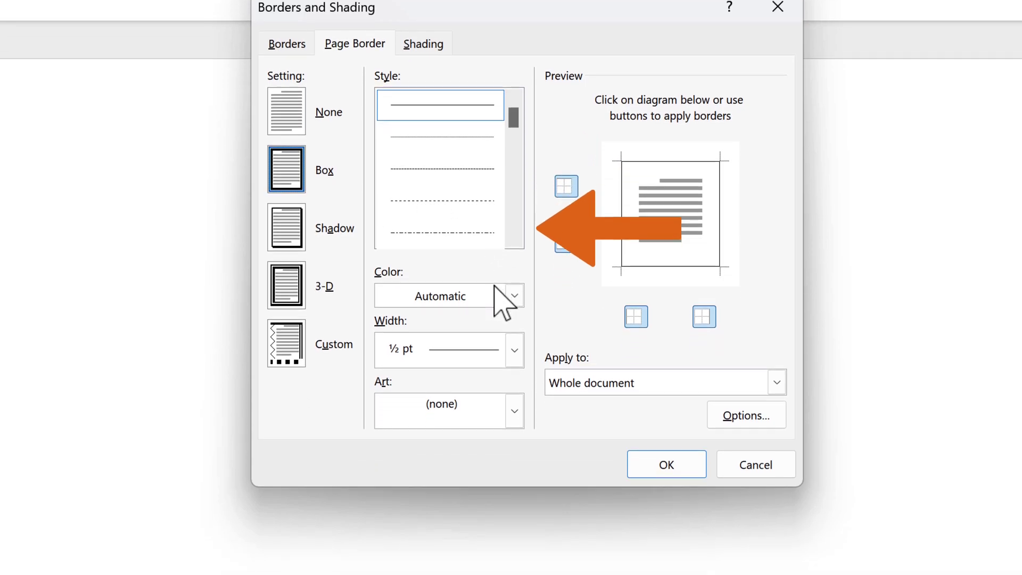
click(515, 347)
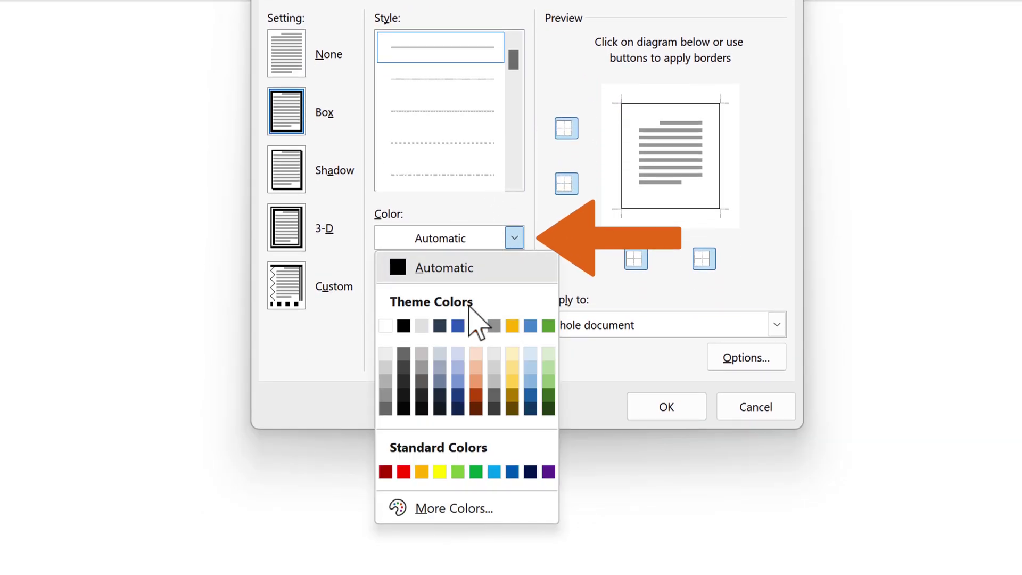
click(458, 325)
click(515, 206)
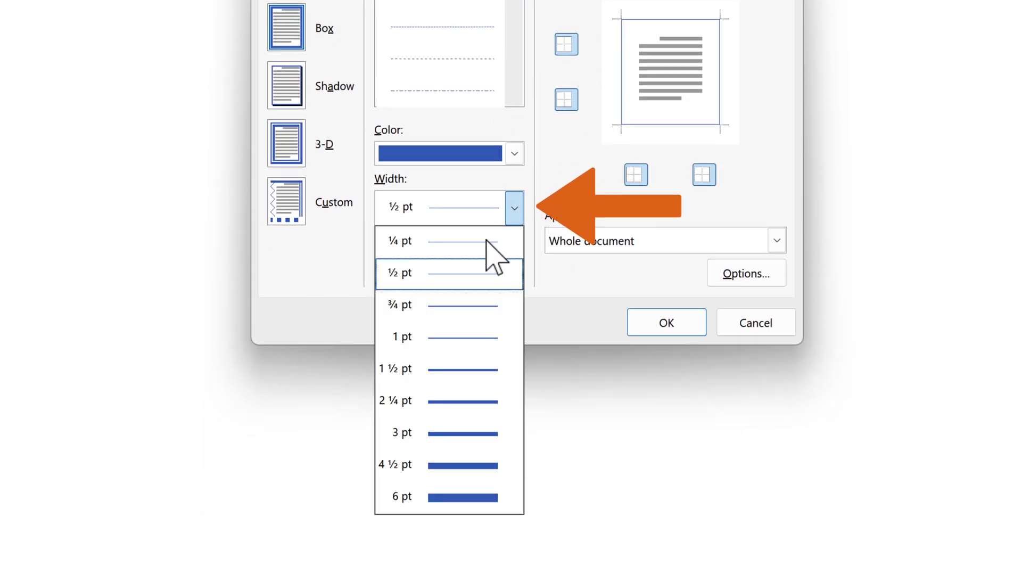
click(475, 496)
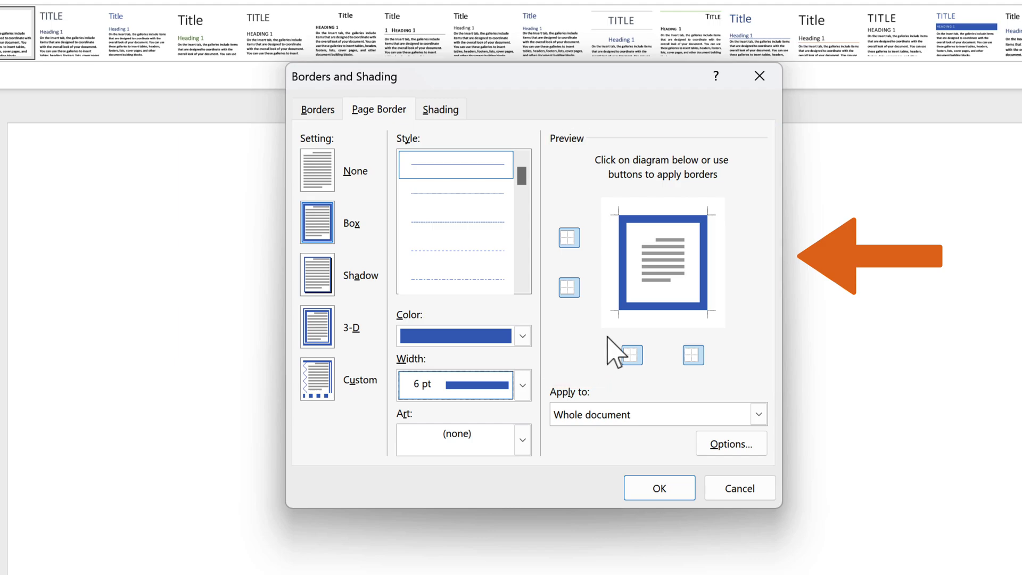
Toggle the top and left border edges off and back on in Preview
click(651, 219)
click(625, 249)
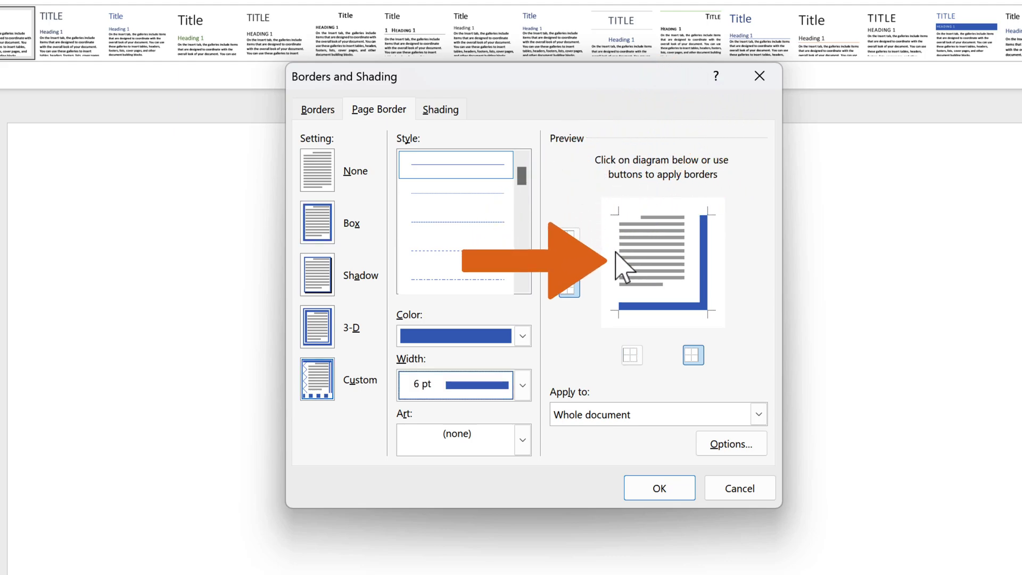
click(635, 243)
click(651, 218)
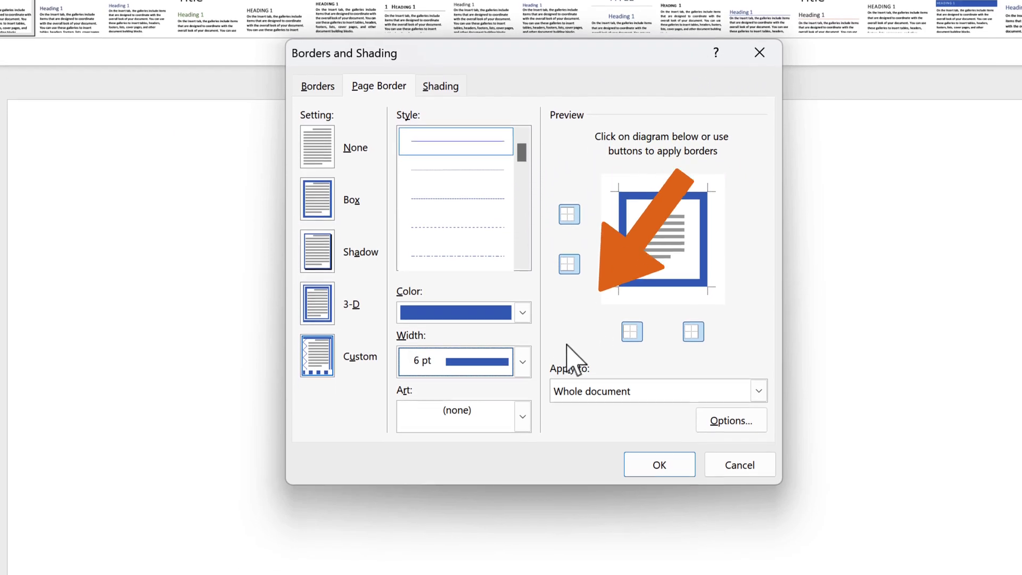
click(524, 381)
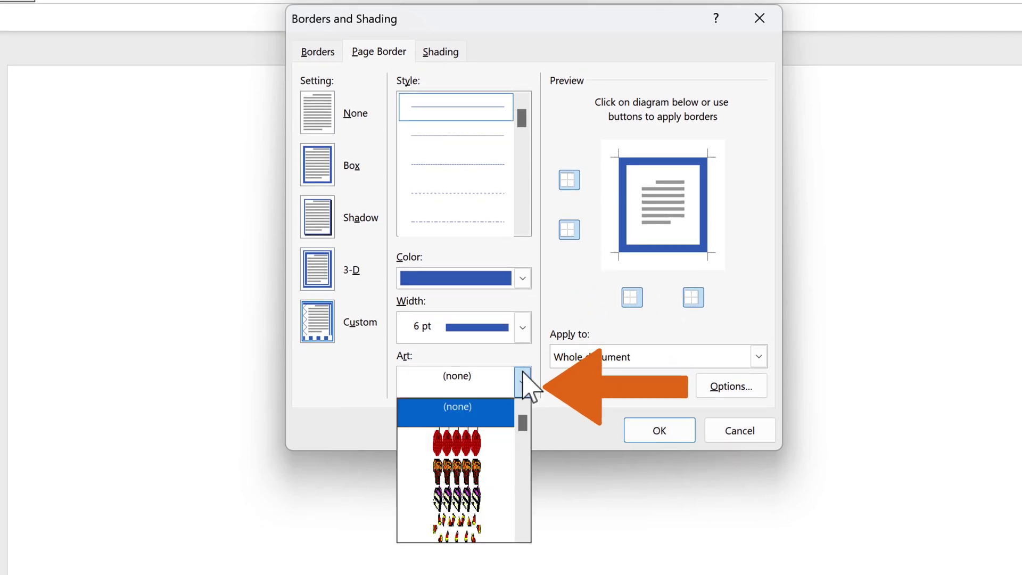
scroll(533, 448, down, 2)
scroll(512, 480, down, 2)
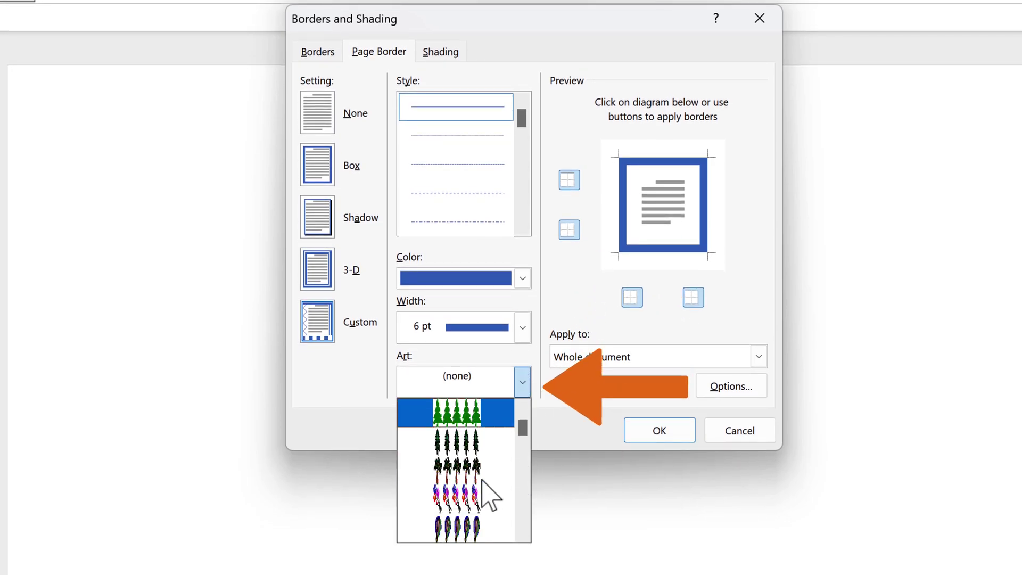
scroll(486, 491, down, 2)
scroll(486, 490, down, 2)
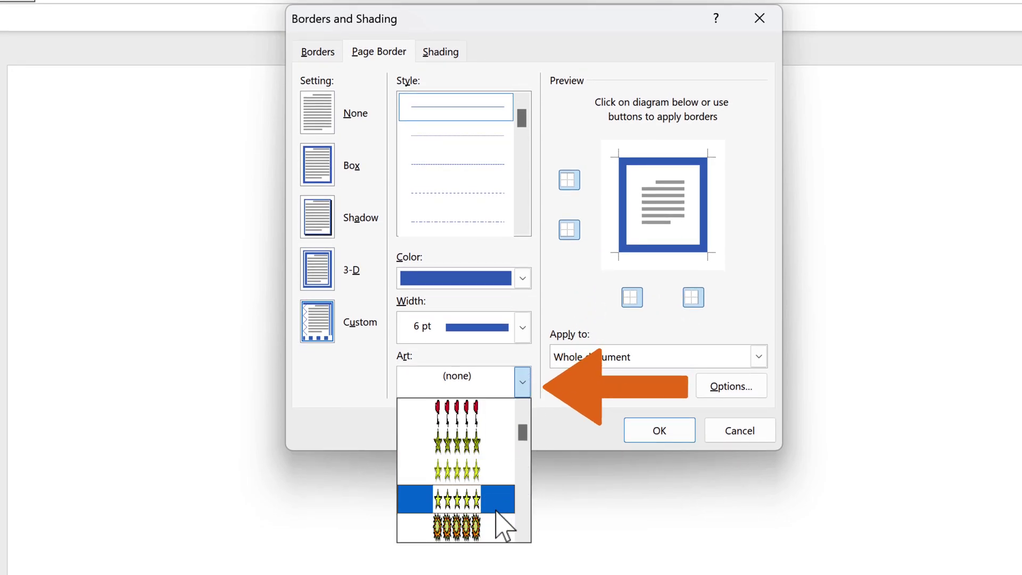
click(525, 391)
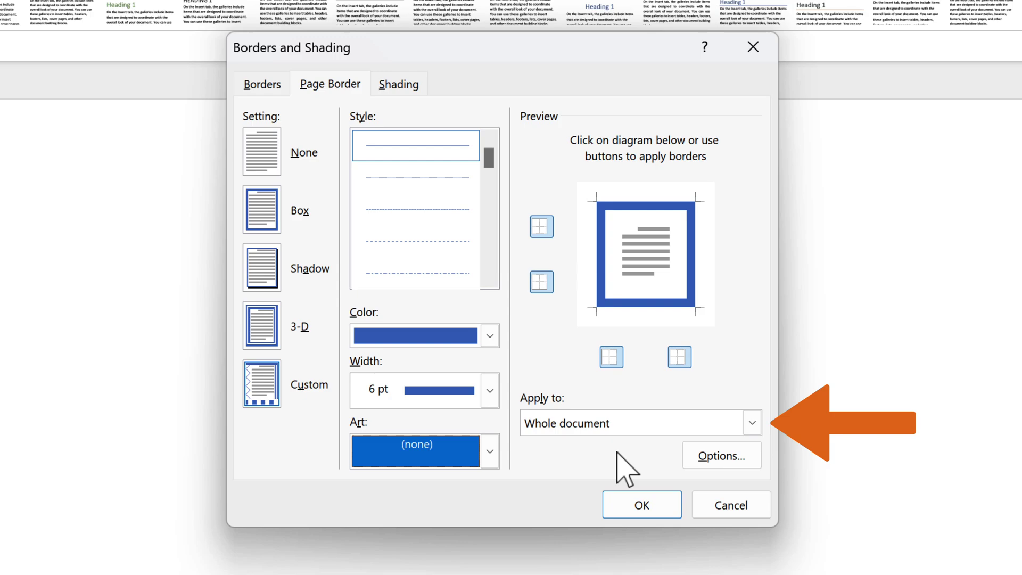
click(753, 424)
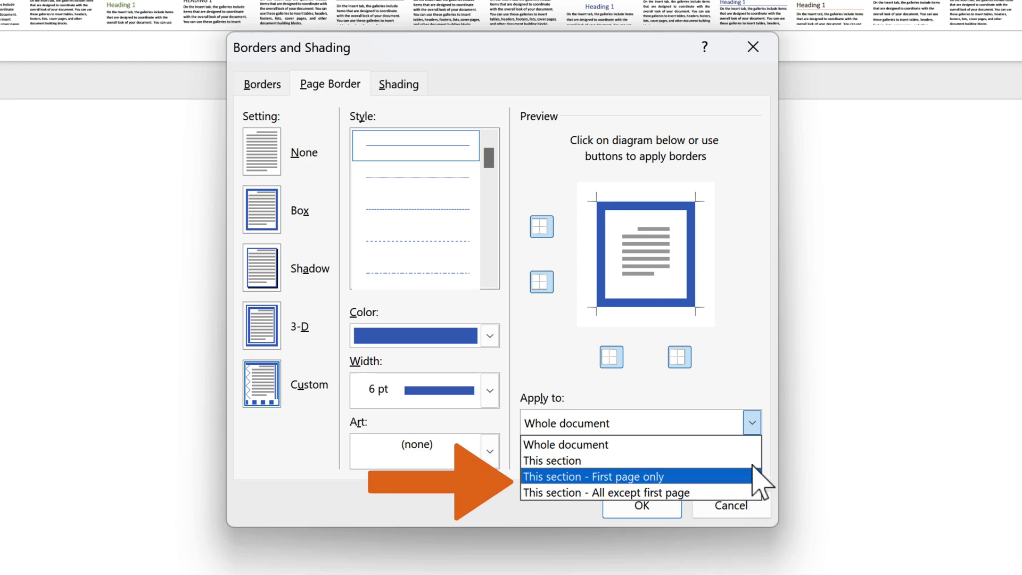
click(745, 447)
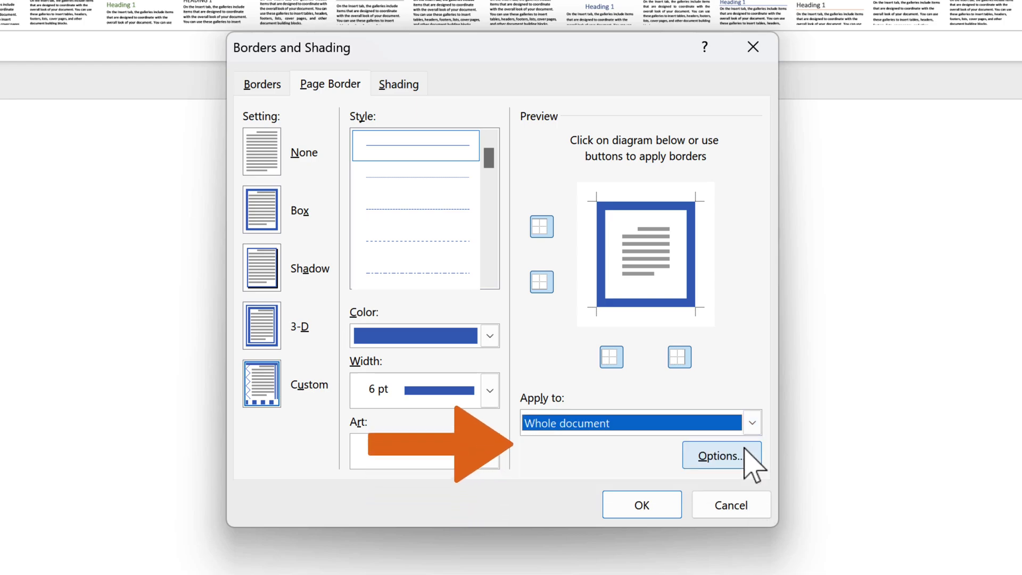
Confirm the blue 6 pt box border in Borders and Shading with OK
click(643, 505)
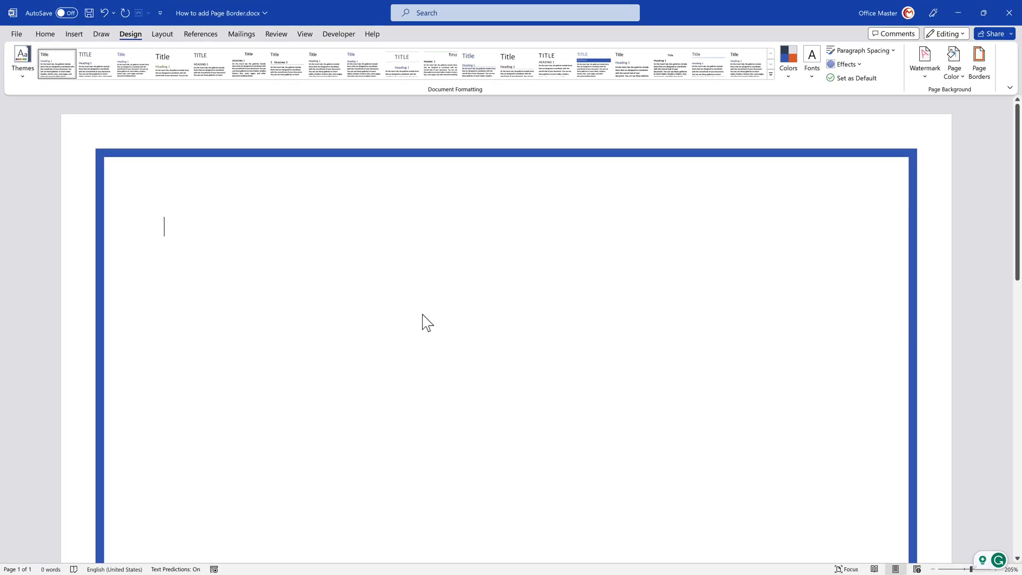